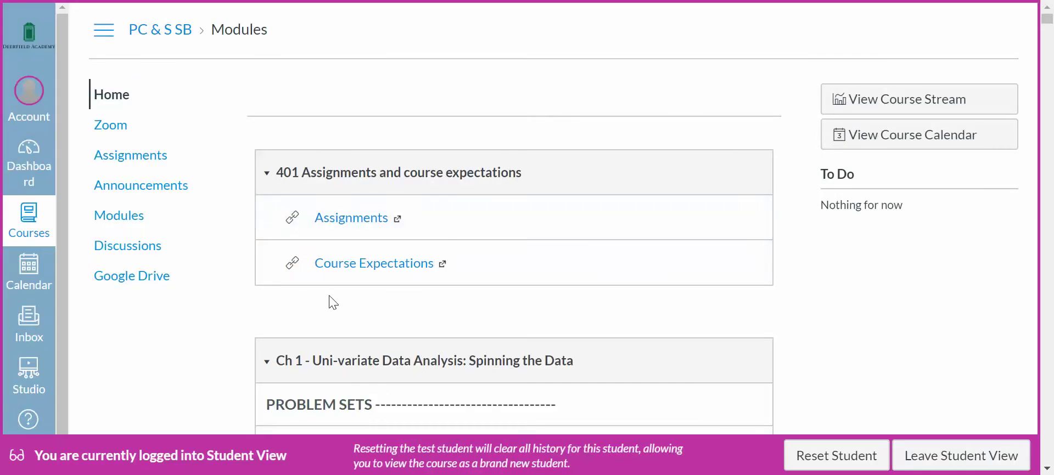
Open the Police Killings 2019 data set from the Chapter 1 uni-variate data sets page in CODAP
scroll(331, 302, "down", 3)
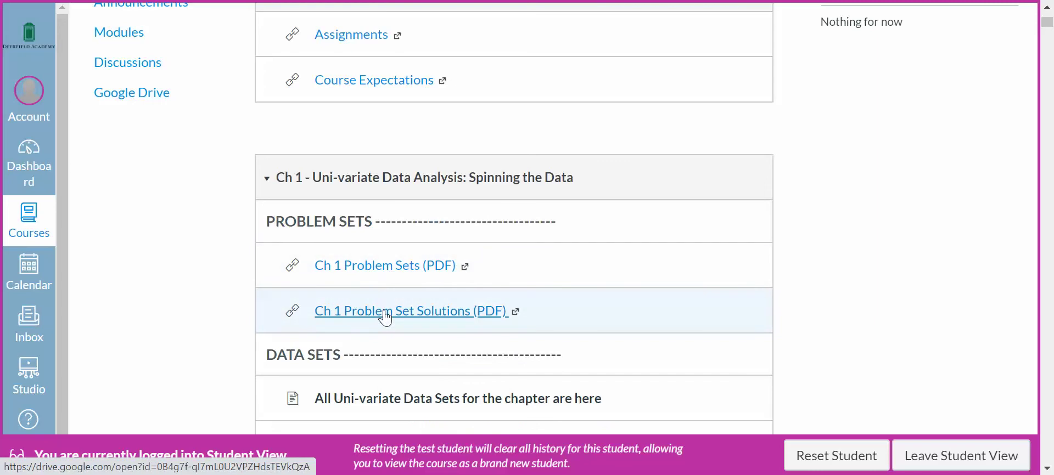
left_click(417, 401)
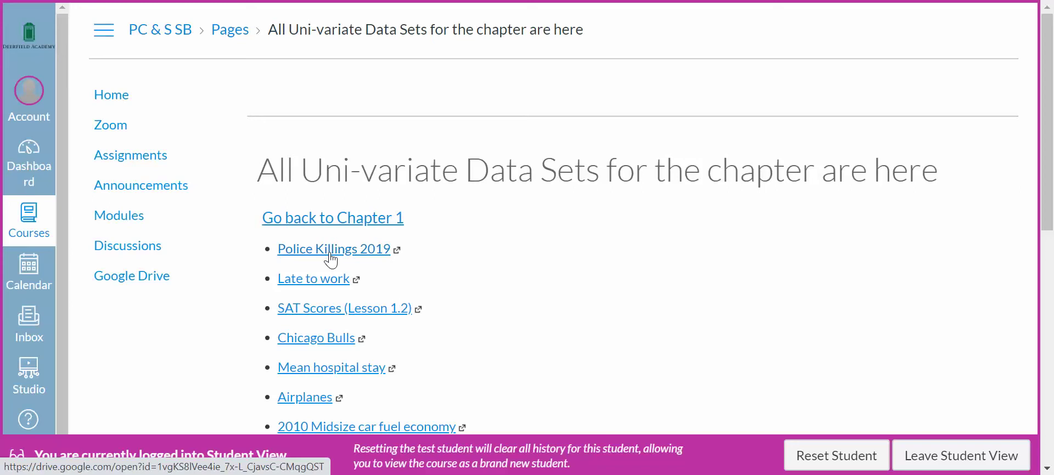
left_click(330, 253)
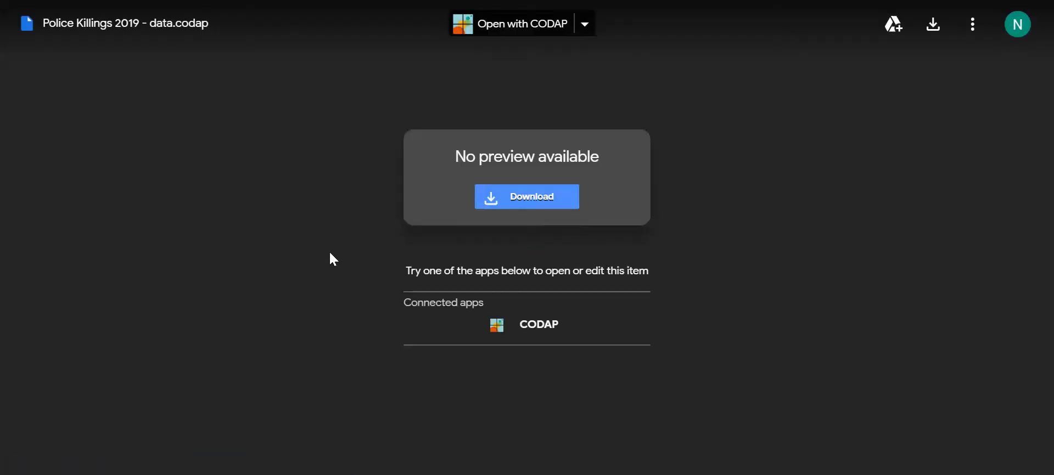
left_click(518, 33)
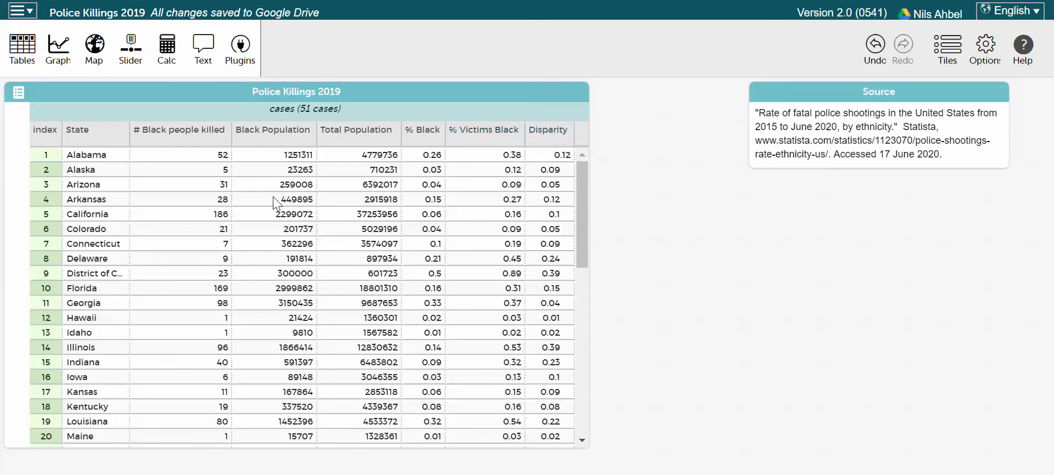
left_click(54, 155)
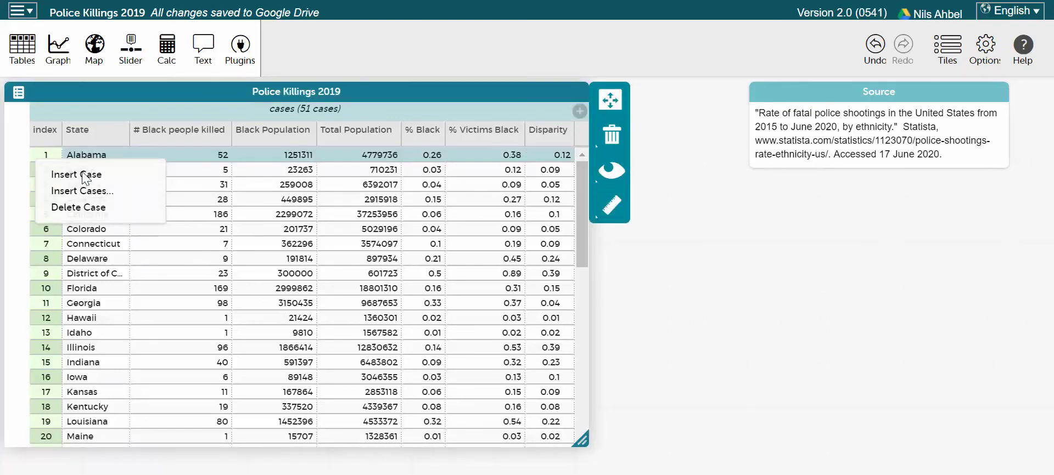
left_click(52, 288)
left_click(48, 290)
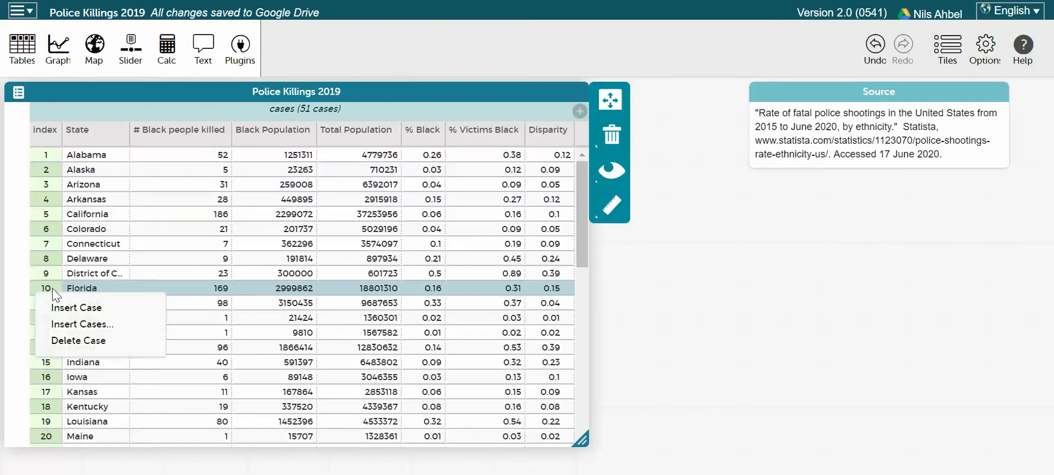
left_click(110, 136)
left_click(109, 138)
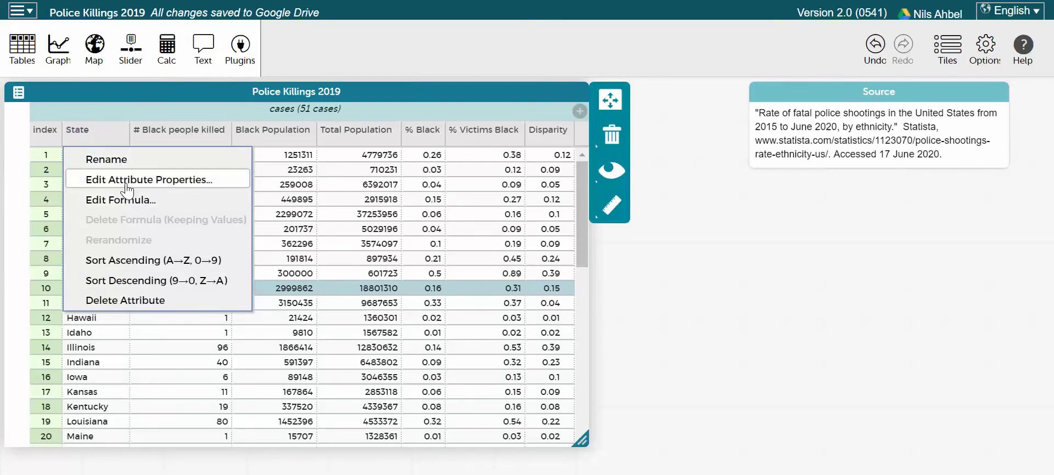
left_click(780, 295)
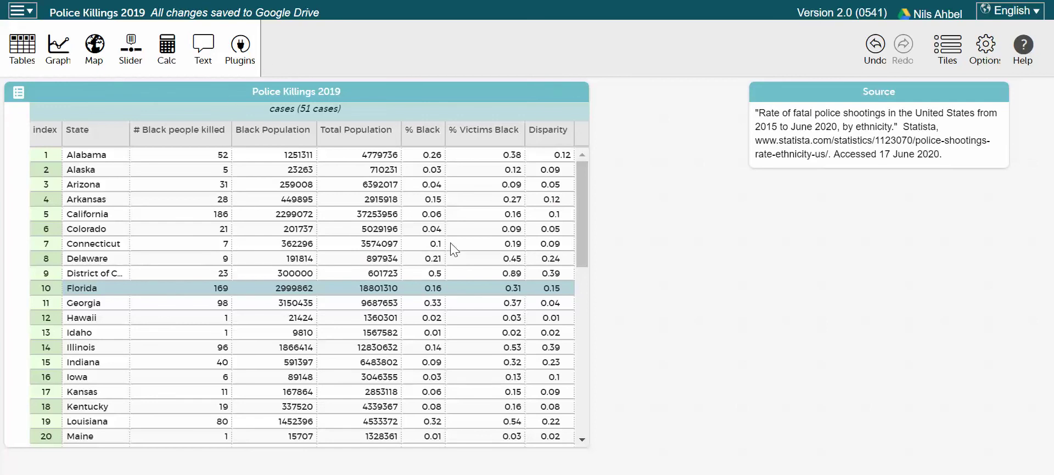
Sort the cases by State in descending order and back into ascending order
left_click(111, 144)
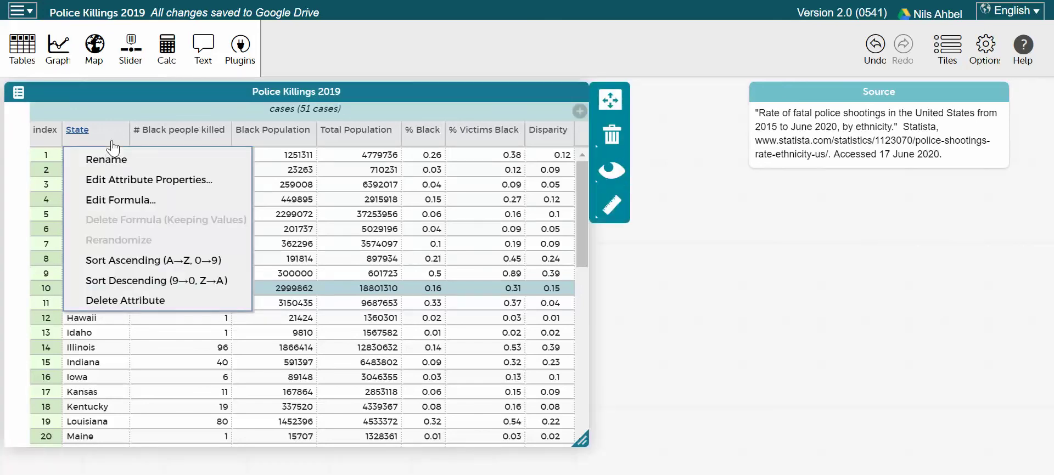
left_click(143, 282)
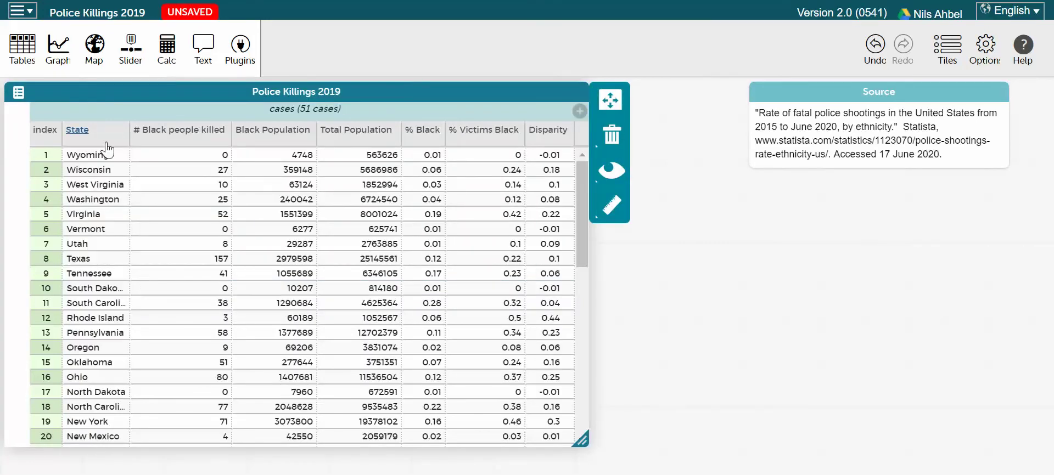
left_click(108, 149)
left_click(144, 266)
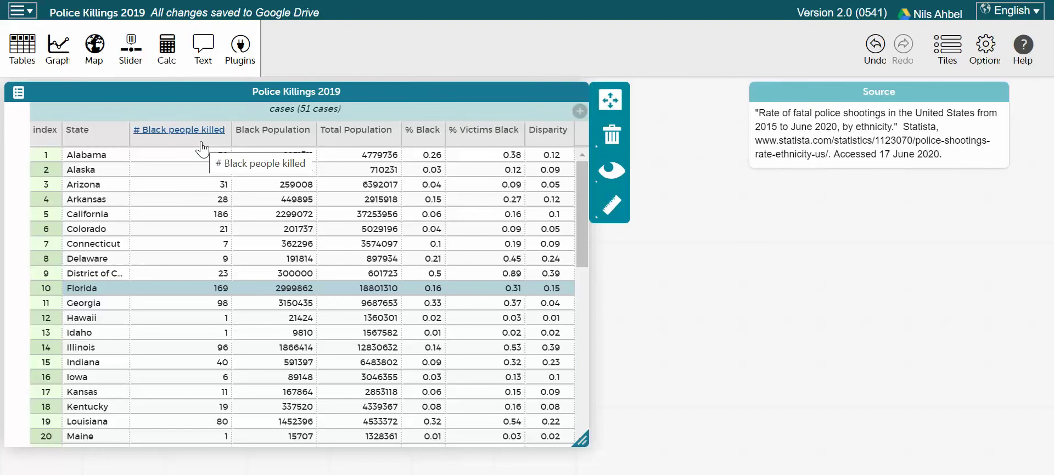
Sort the cases by Disparity, first ascending and finally descending
left_click(546, 147)
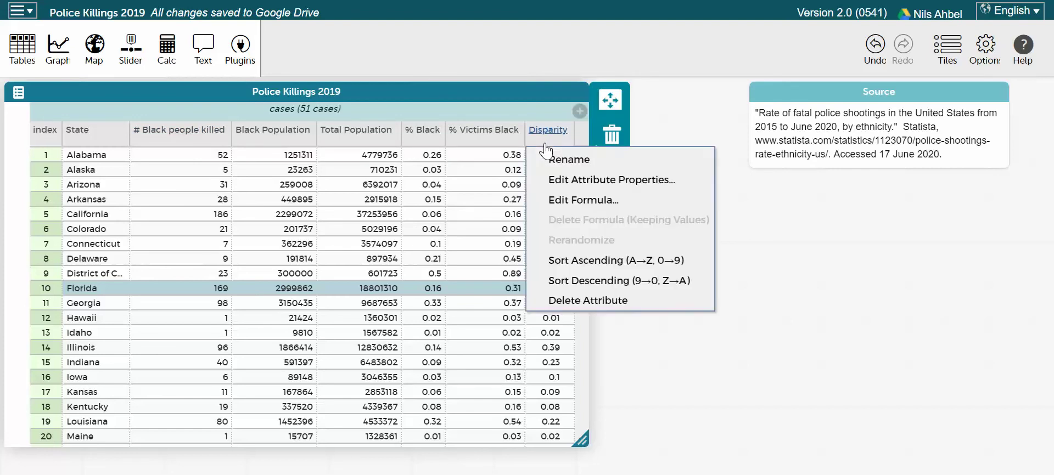
left_click(567, 265)
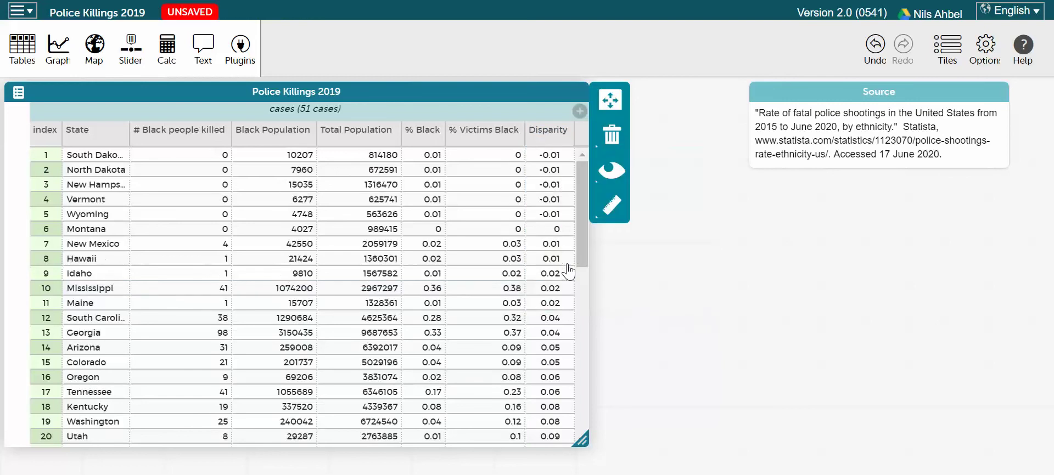
left_click(548, 148)
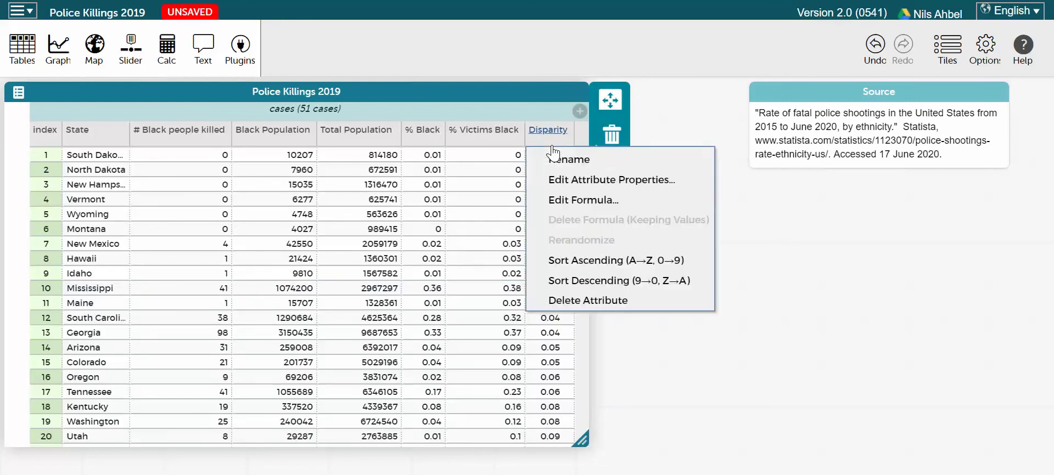
left_click(575, 283)
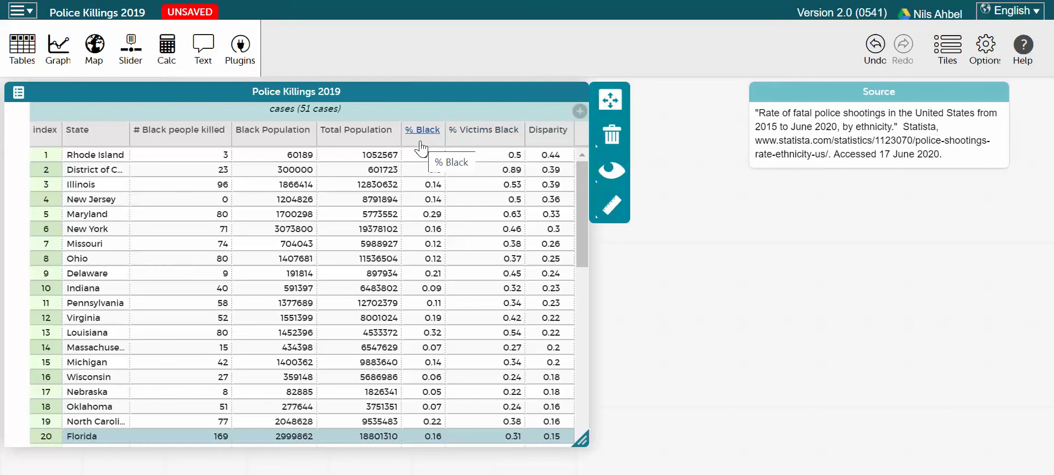
Inspect the full stored Disparity value of the Rhode Island case without changing it
left_click(556, 155)
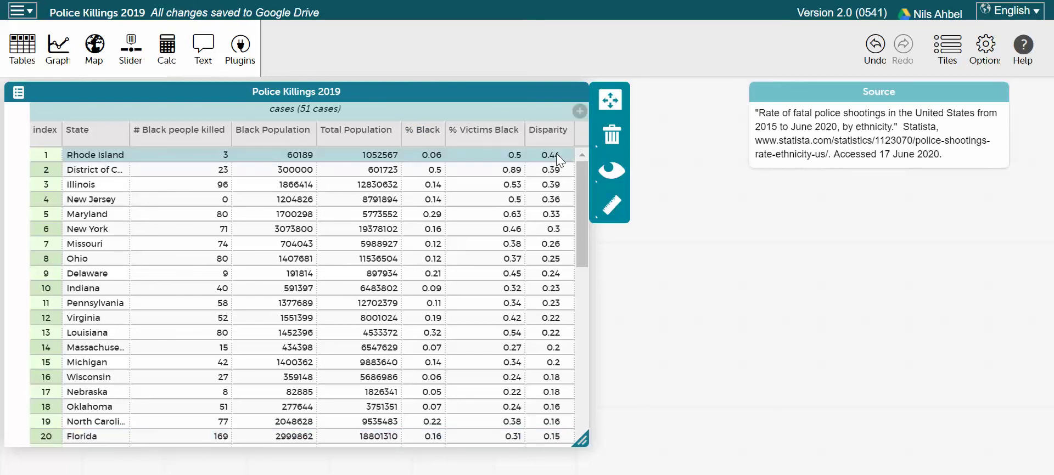
left_click(556, 155)
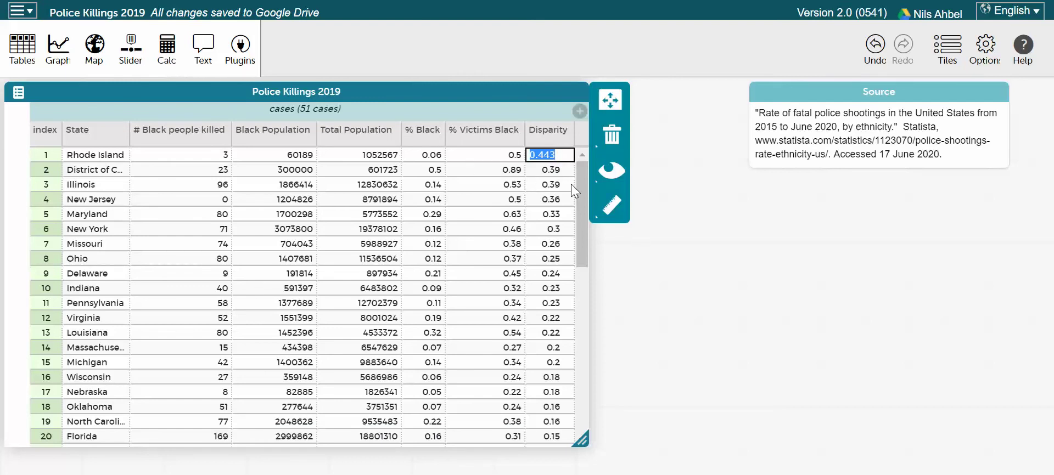
left_click(641, 281)
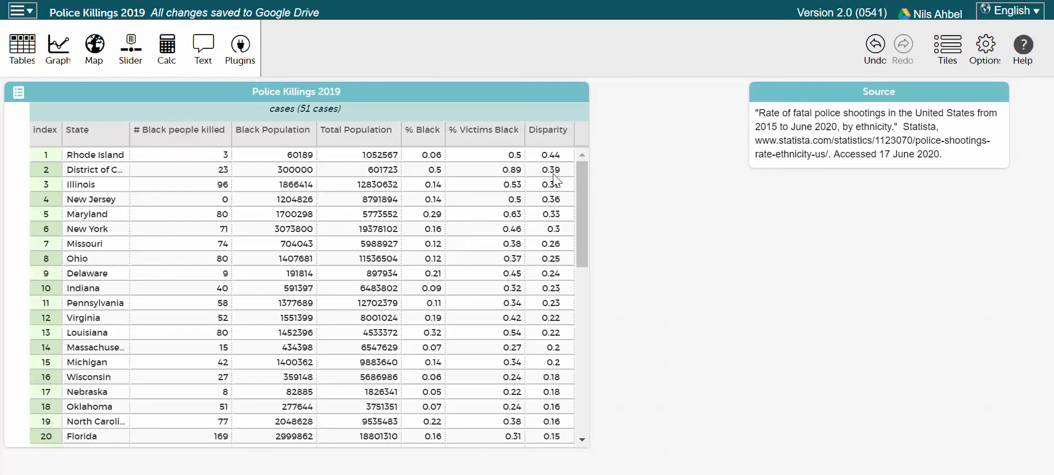
Define the Disparity attribute with the formula `% Victims Black`-`% Black`
left_click(546, 146)
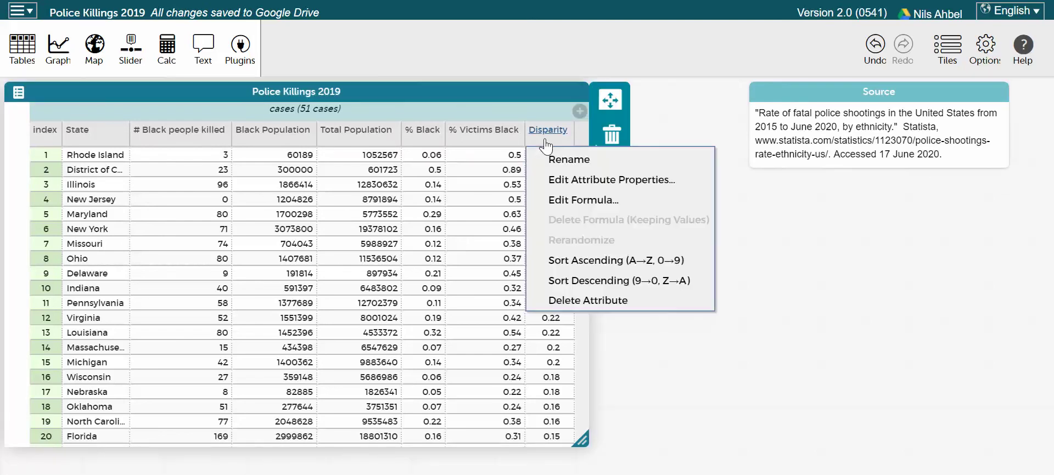
left_click(552, 201)
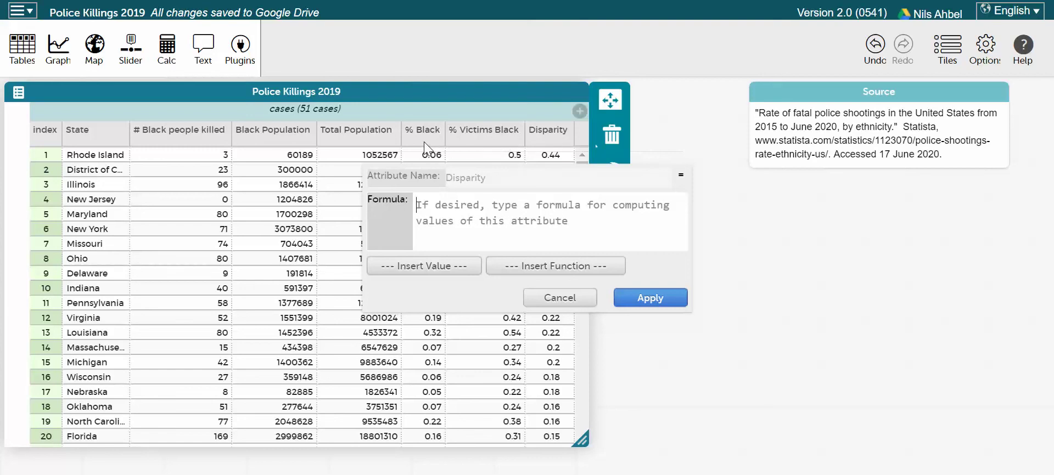
left_click(434, 266)
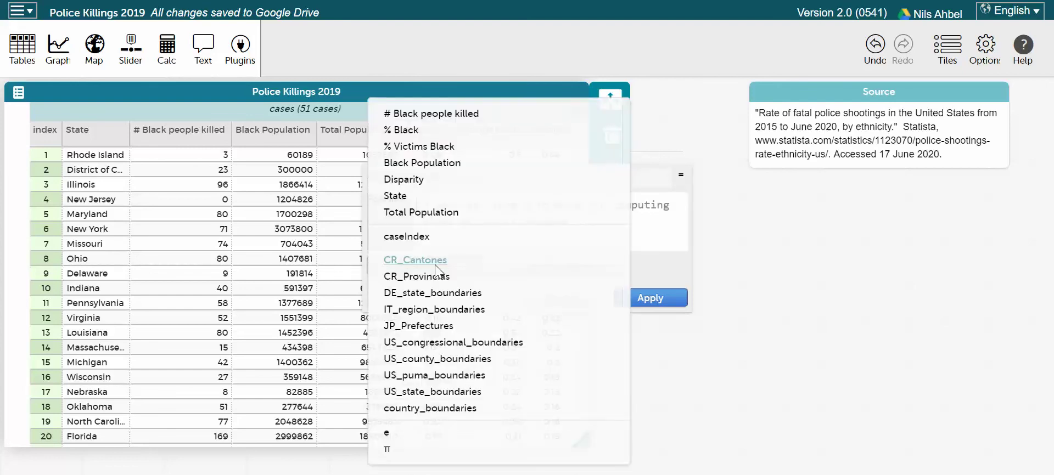
left_click(425, 147)
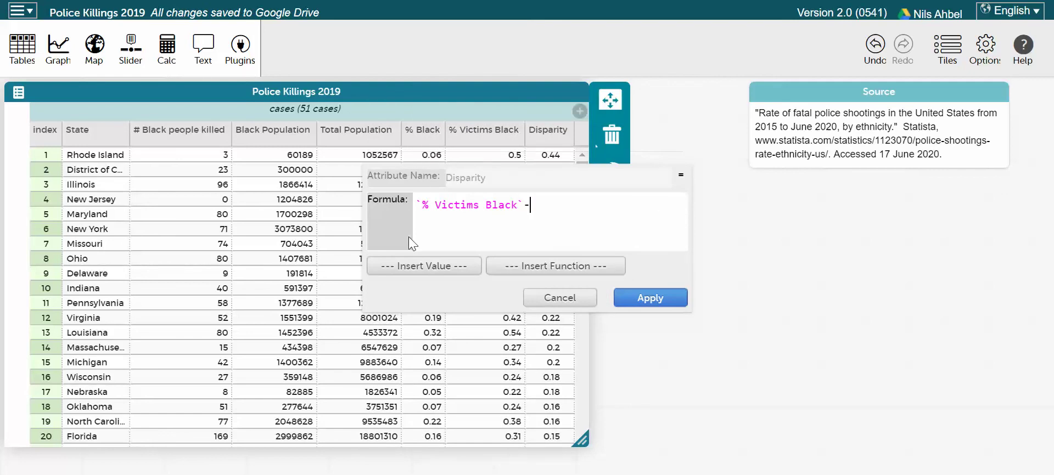
left_click(413, 262)
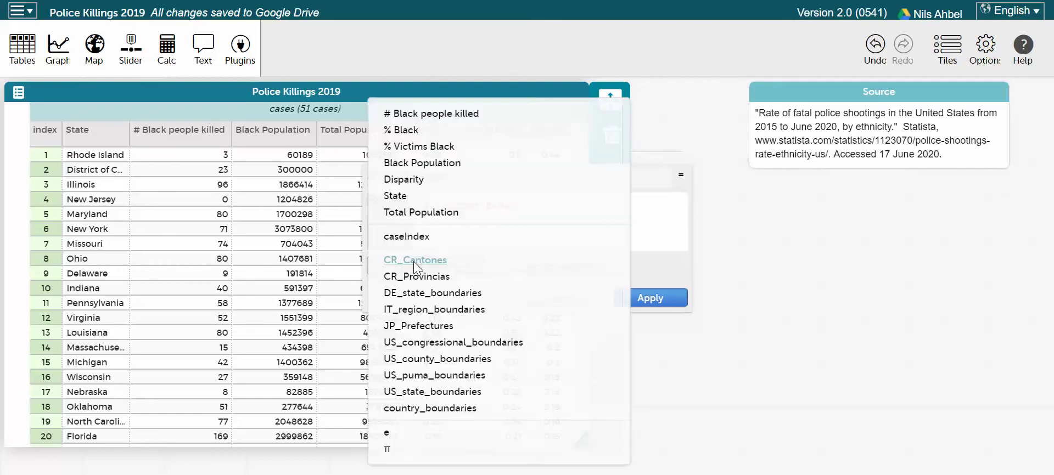
left_click(414, 126)
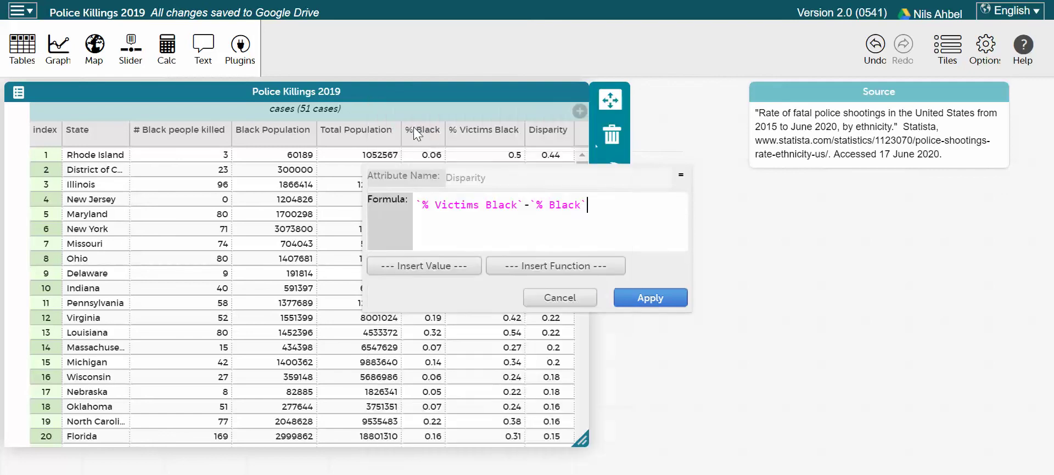
left_click(626, 298)
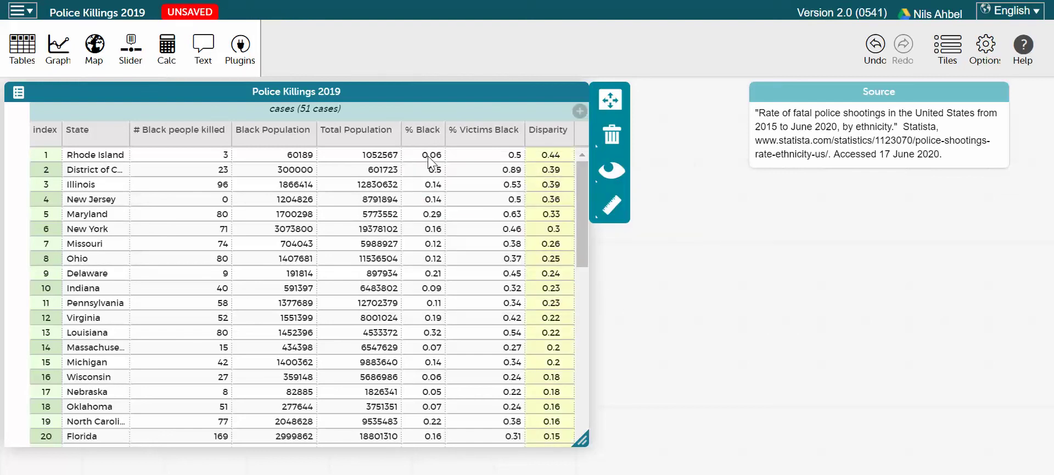
Check whether the Disparity cells of the first two cases and Rhode Island's % Victims Black cell can be edited
left_click(565, 156)
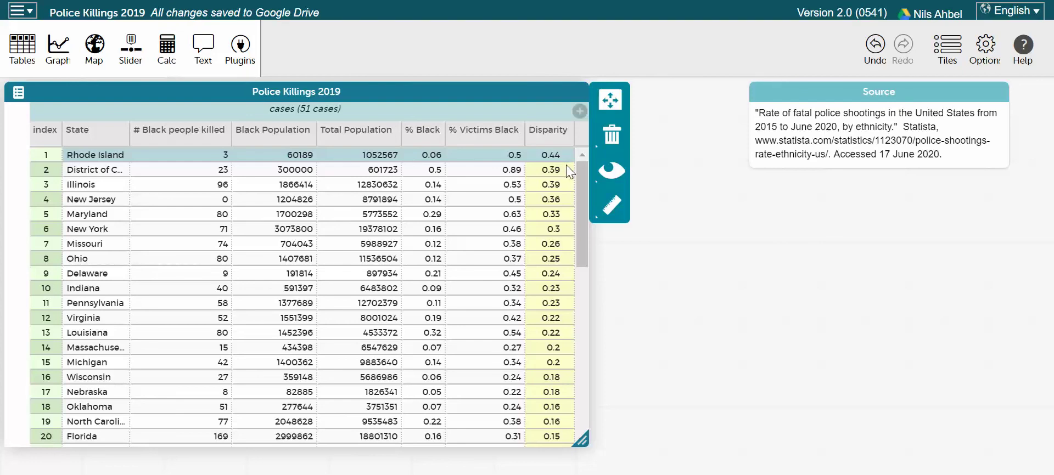
left_click(568, 170)
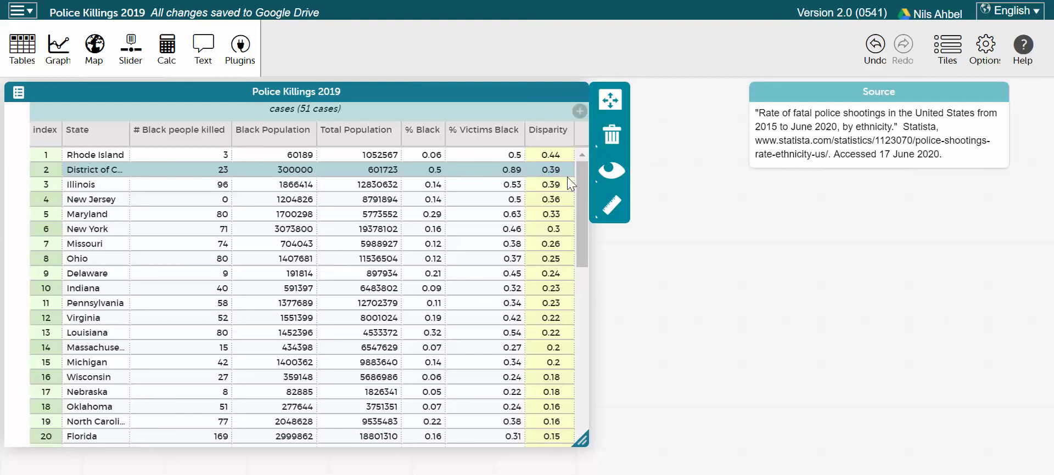
left_click(494, 156)
left_click(494, 157)
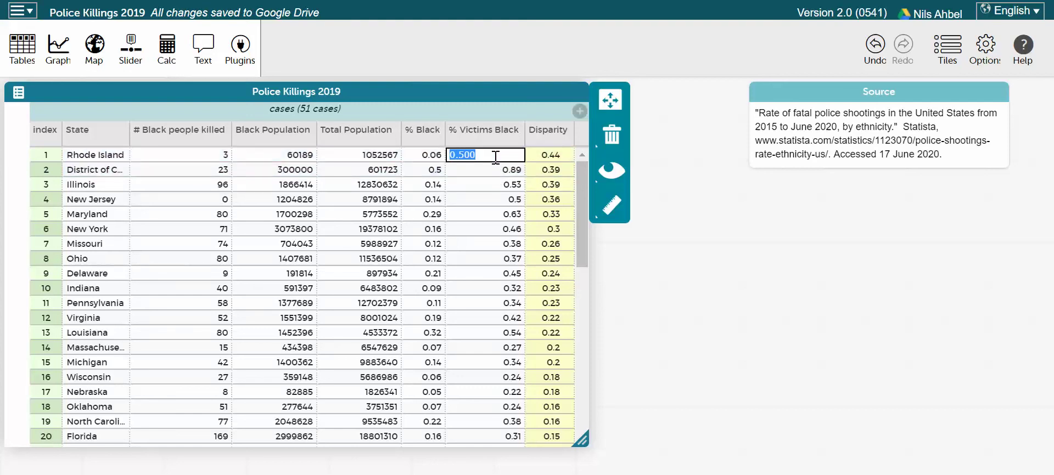
left_click(659, 274)
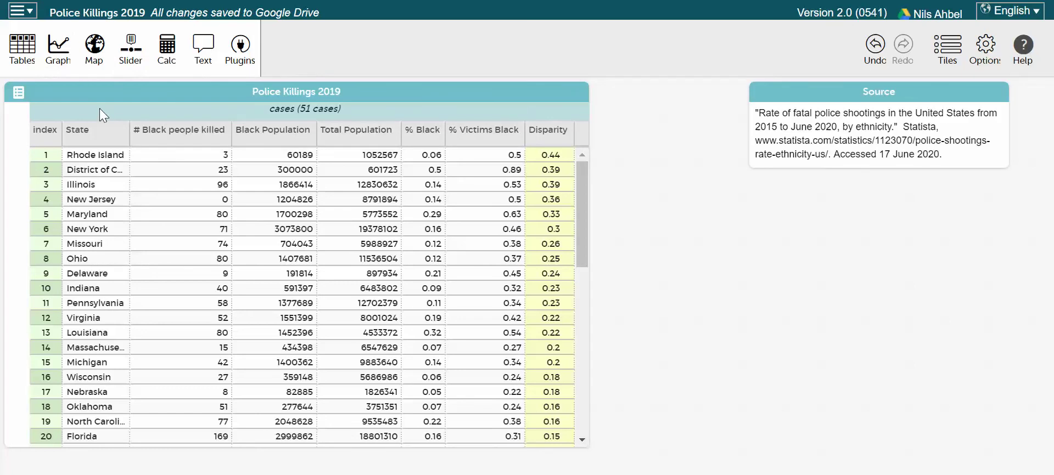
Create a graph and place the Disparity attribute on its horizontal axis
left_click(64, 53)
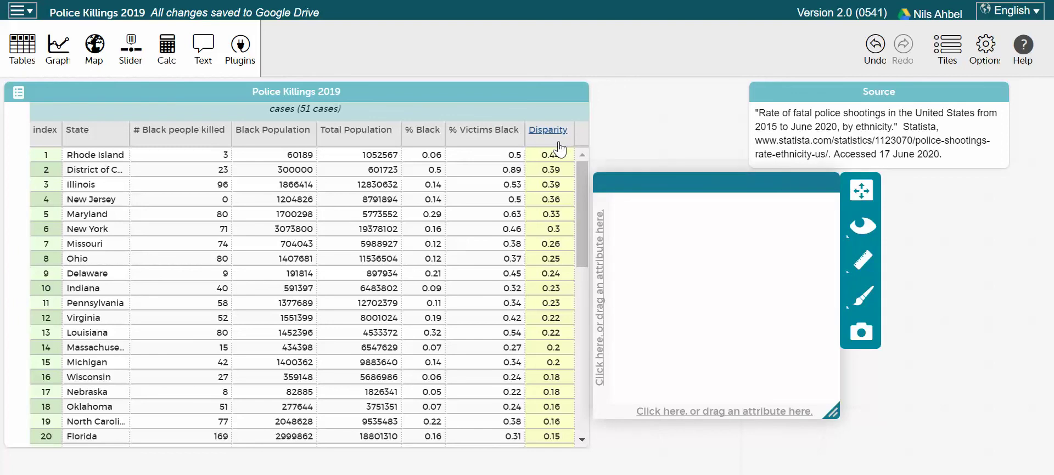
left_click_drag(560, 149, 679, 416)
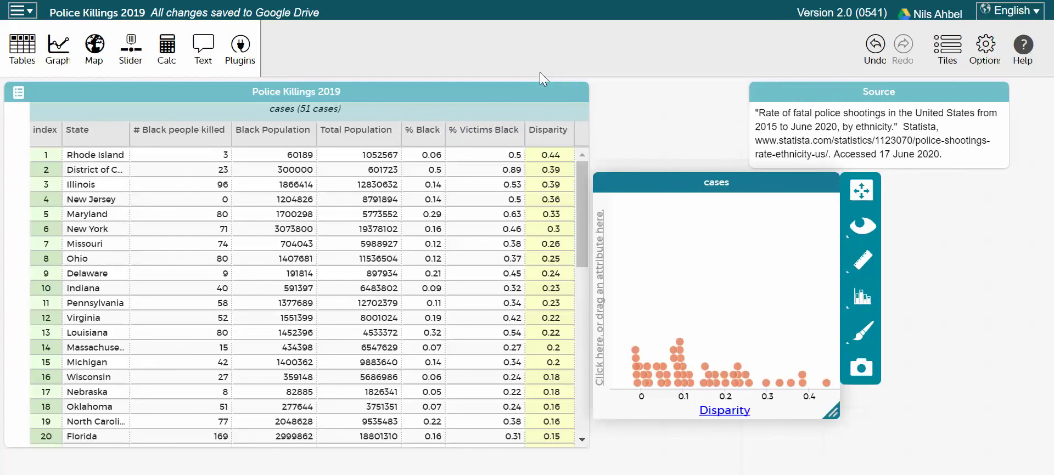
Minimize the Police Killings 2019 table, then move the Disparity graph below its title bar and widen it to about double
left_click(504, 94)
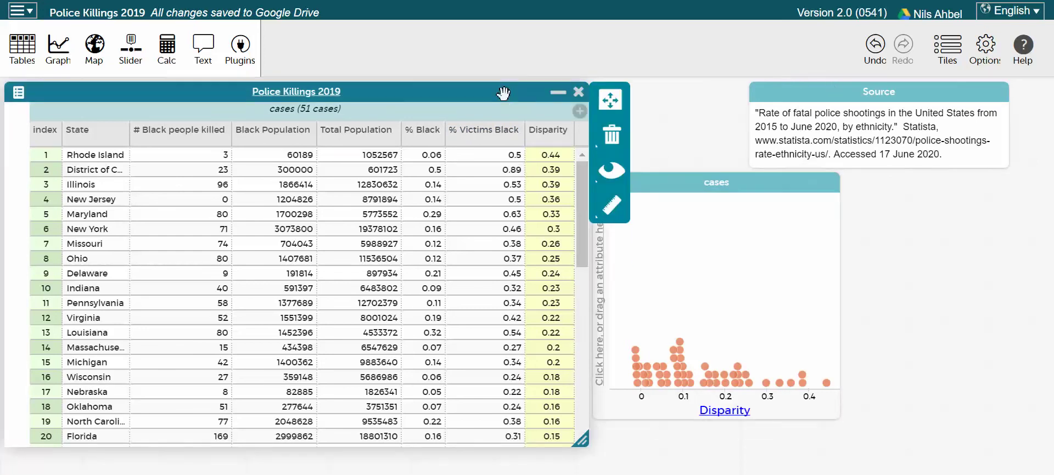
left_click(554, 97)
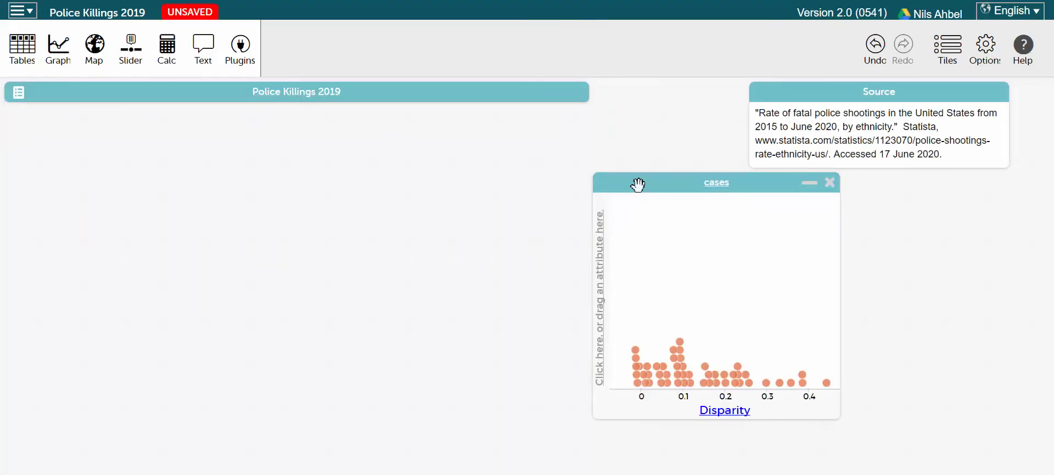
left_click_drag(661, 186, 188, 151)
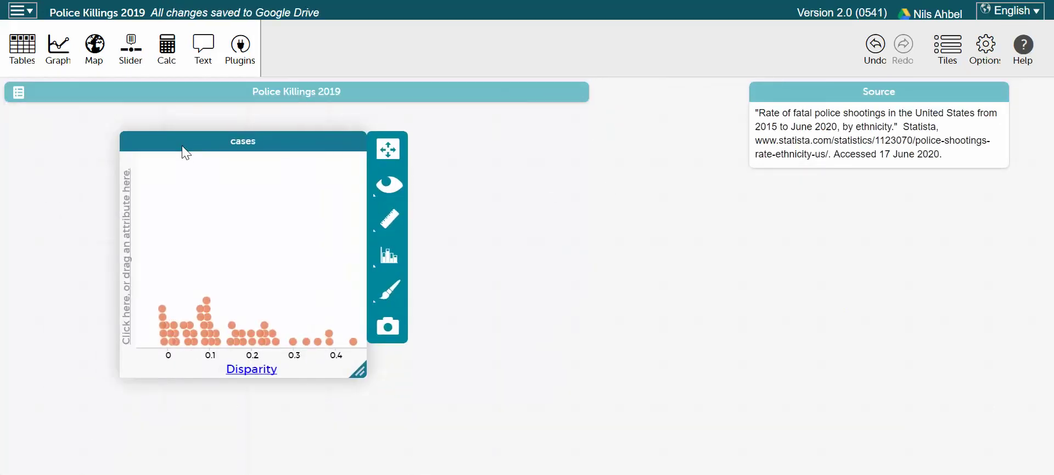
left_click_drag(356, 369, 600, 372)
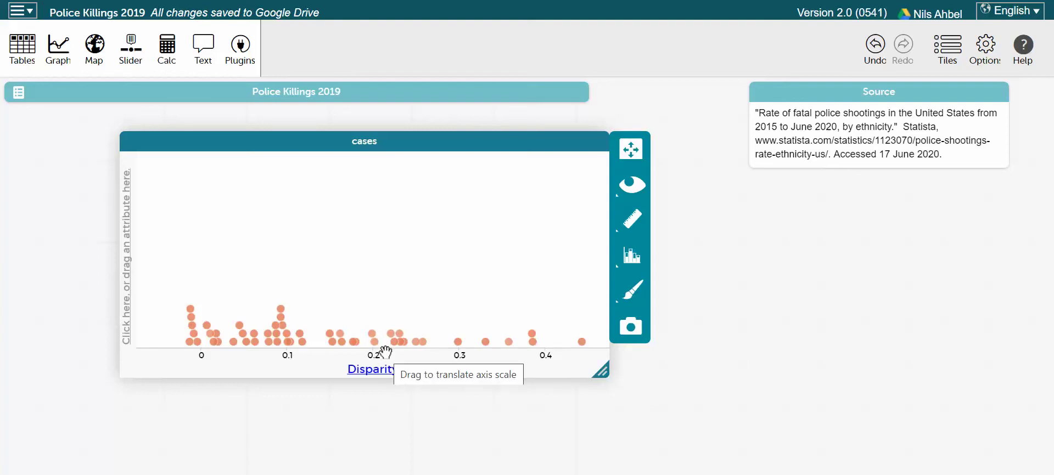
Shift the Disparity axis scale slightly toward higher values, then slightly reduce its upper bound and its lower bound
mouse_move(393, 359)
left_mouse_down()
mouse_move(479, 358)
mouse_move(313, 369)
mouse_move(510, 366)
mouse_move(346, 367)
mouse_move(388, 365)
mouse_move(375, 365)
left_mouse_up()
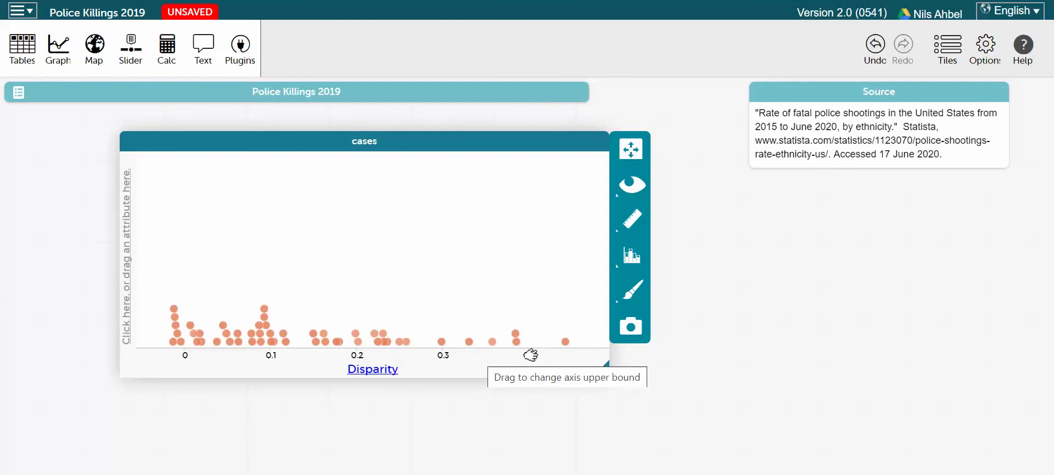
mouse_move(538, 361)
left_mouse_down()
mouse_move(600, 358)
mouse_move(513, 369)
mouse_move(360, 367)
mouse_move(548, 356)
left_mouse_up()
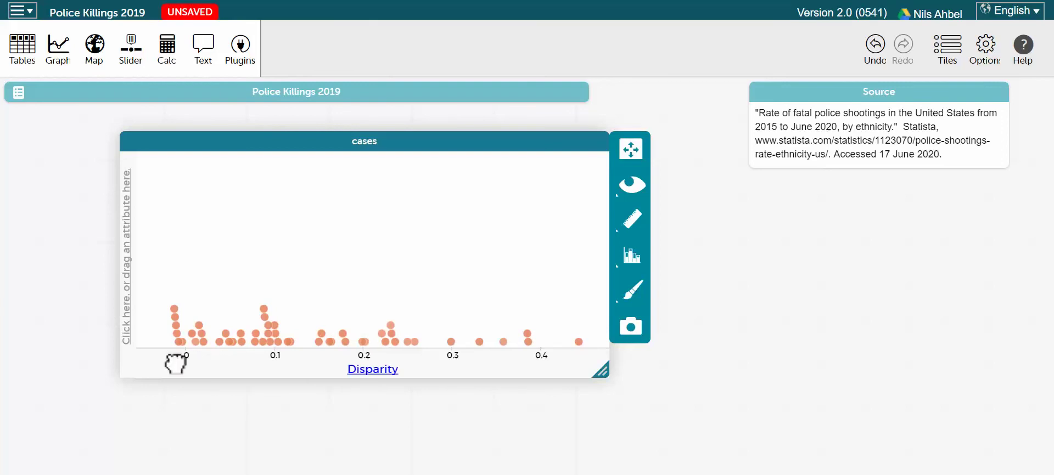
mouse_move(172, 360)
left_mouse_down()
mouse_move(115, 360)
mouse_move(254, 360)
mouse_move(184, 363)
left_mouse_up()
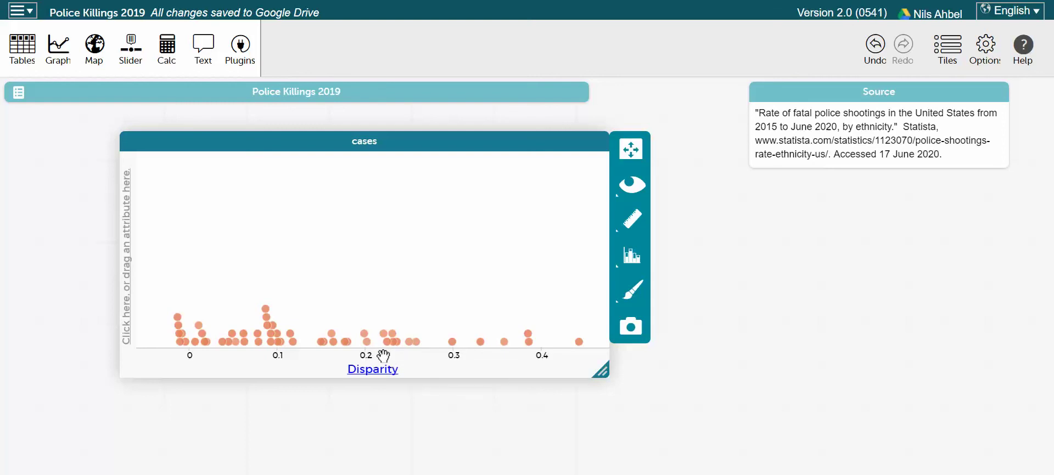
Zoom the Disparity axis in around 0.22 to about 0.16–0.28, then zoom it out until it spans beyond −0.2 to 0.6
scroll(383, 356, "up", 5)
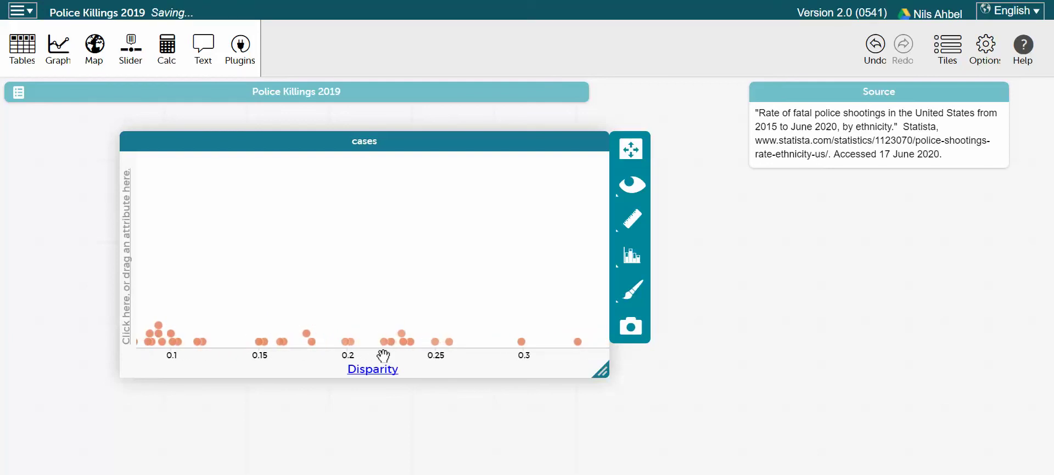
scroll(384, 356, "up", 5)
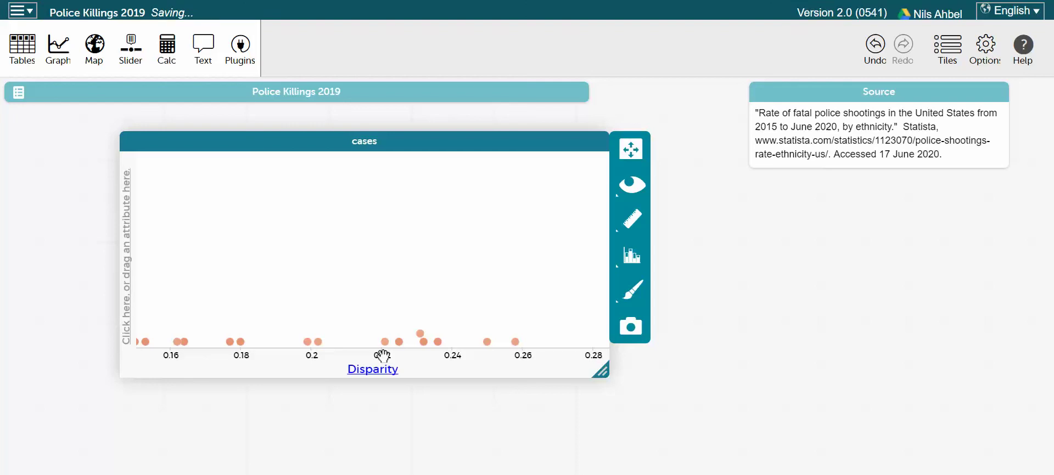
scroll(382, 356, "down", 5)
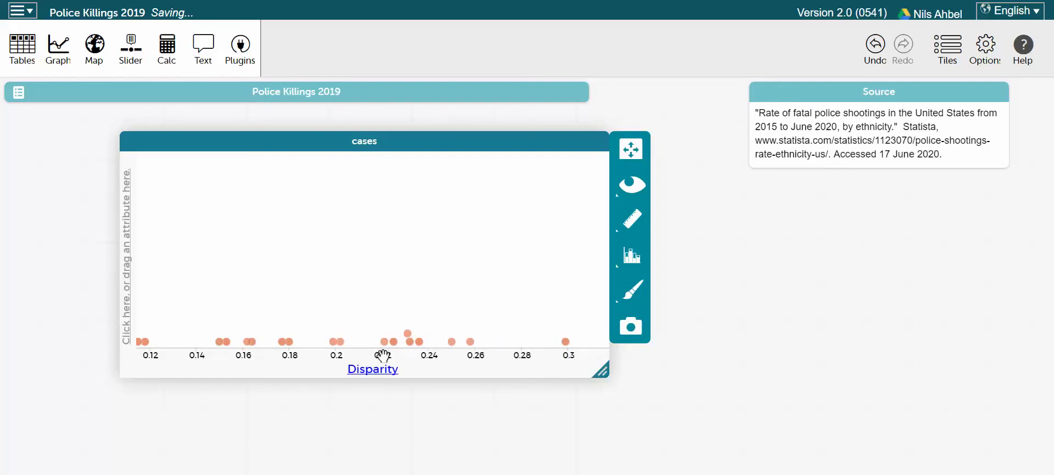
scroll(382, 355, "down", 5)
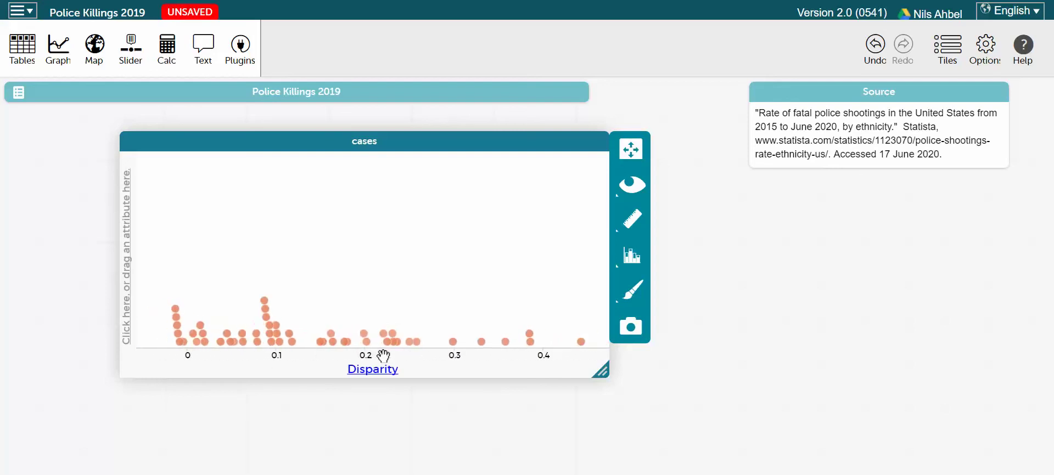
scroll(383, 356, "down", 1)
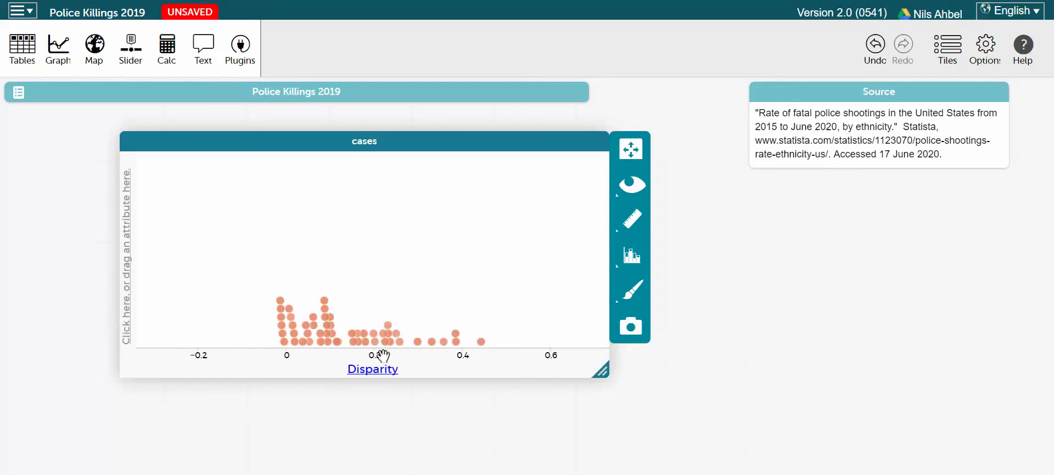